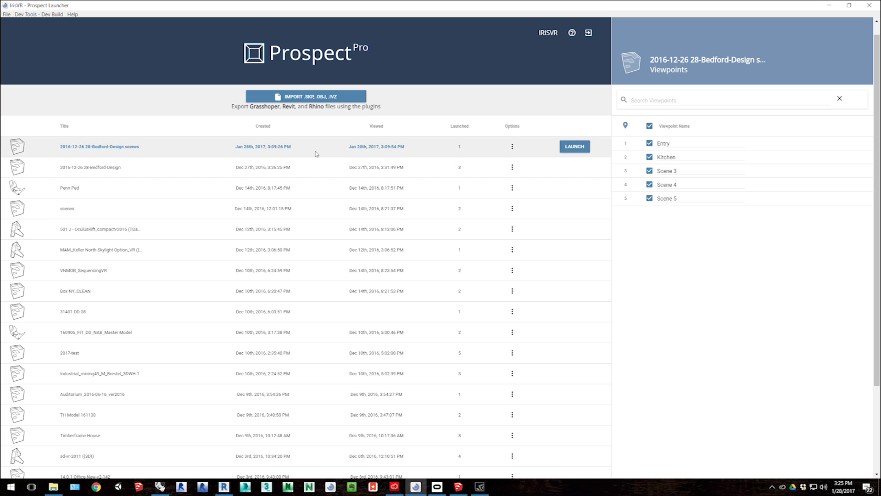
- Browse the 28-Bedford-Design, Penn Ped and 28-Bedford-Design scenes models in the Prospect library
left_click(314, 171)
left_click(315, 189)
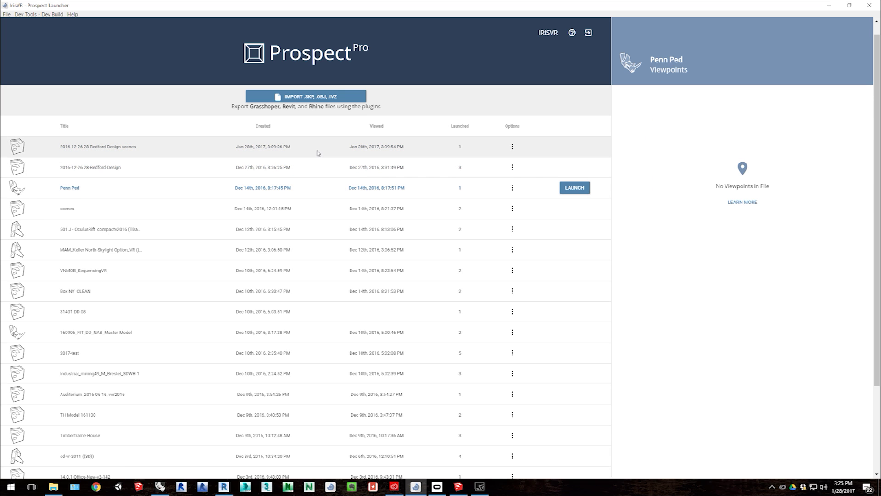
left_click(318, 151)
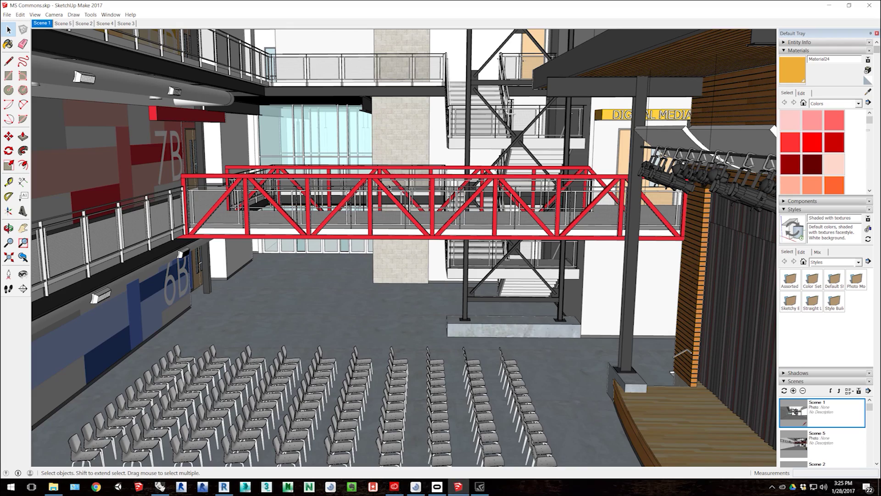
- Drag MS Commons.skp from File Explorer onto Prospect's import area to bring up its import settings
mouse_move(388, 187)
middle_mouse_down()
mouse_move(404, 122)
mouse_move(395, 170)
middle_mouse_up()
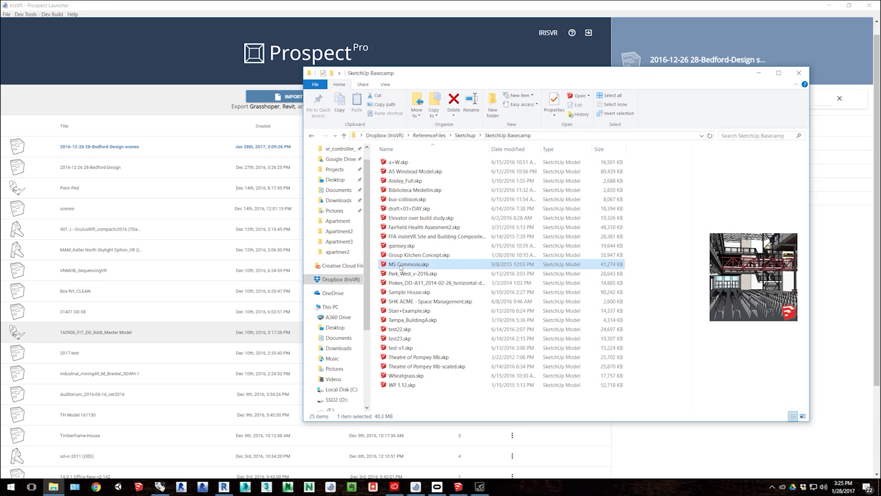
left_click_drag(400, 268, 200, 108)
left_click(421, 5)
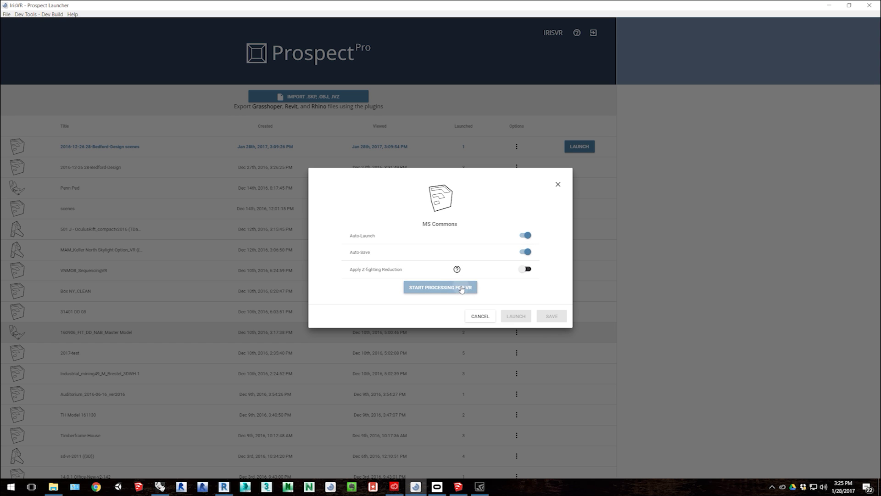
- Start VR processing of MS Commons and let it auto-launch in the Prospect viewer
left_click(417, 287)
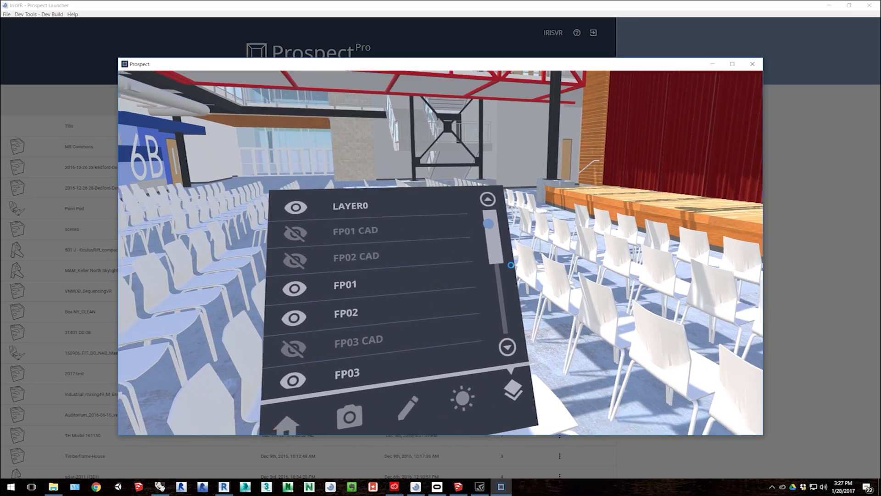
- Hide the FP01 floor layer and show it again, then try the Markup tools
scroll(489, 223, "up", 2)
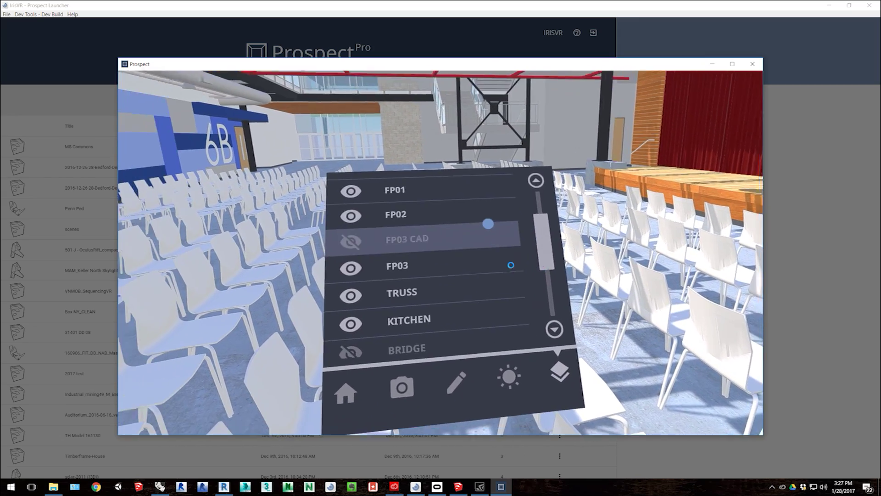
scroll(491, 224, "up", 3)
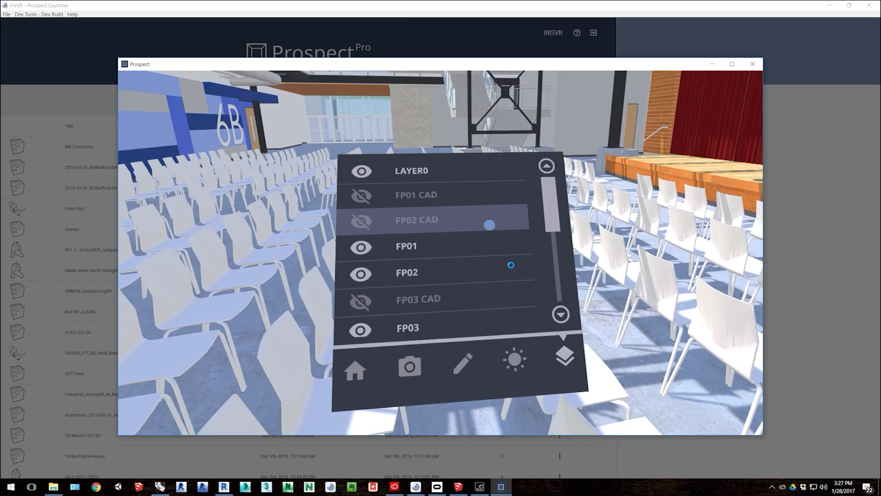
left_click(489, 224)
left_click(489, 224)
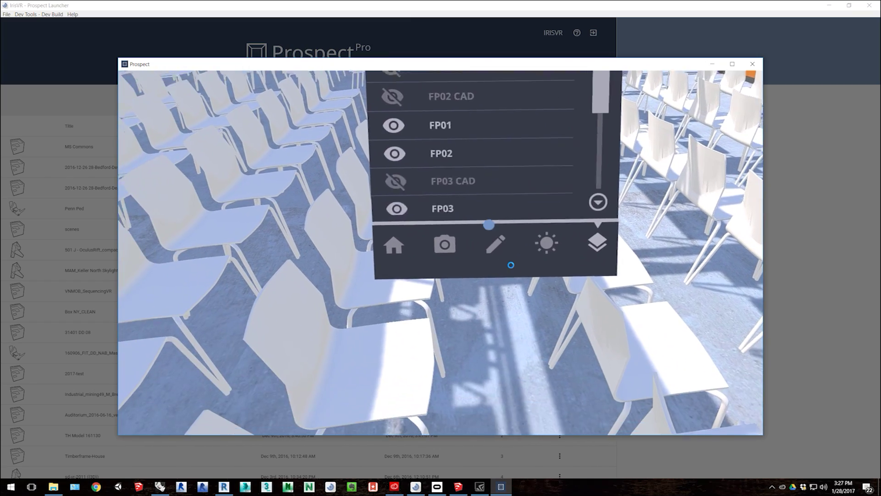
left_click(490, 245)
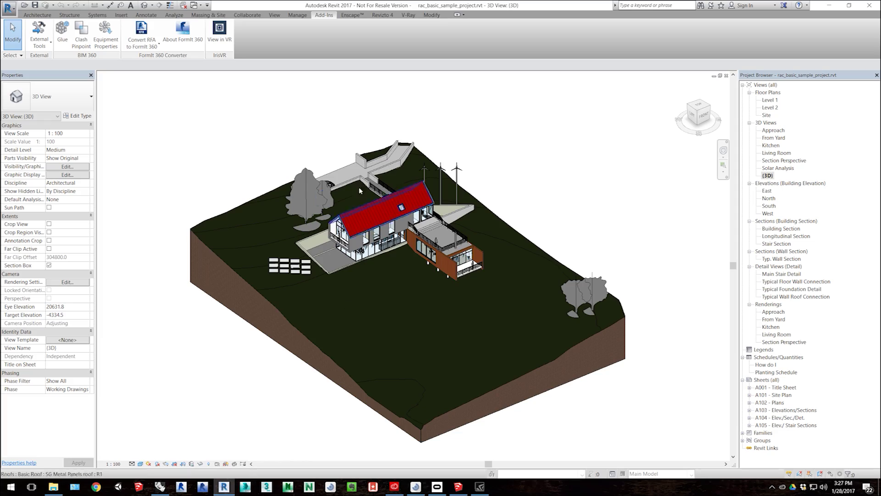
- Export the rac_basic_sample_project {3D} view to VR via Add-Ins > View in VR
middle_click_drag(408, 239, 375, 201)
scroll(374, 201, "up", 3)
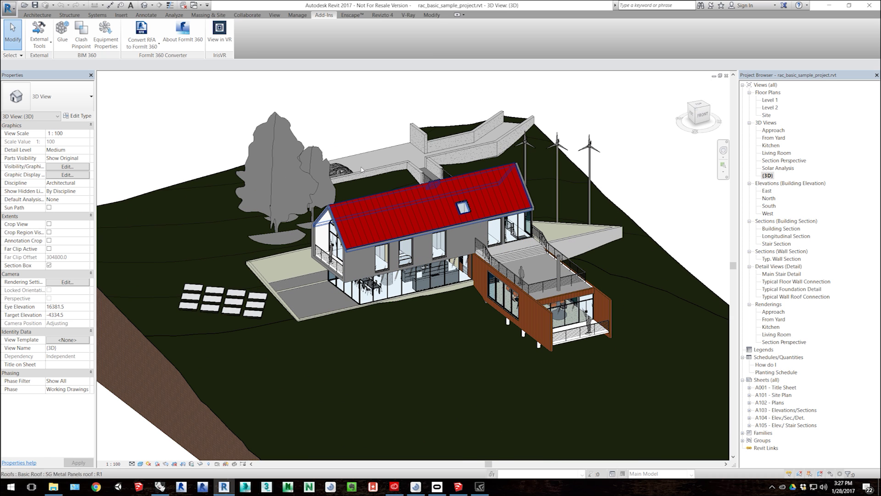
left_click(219, 33)
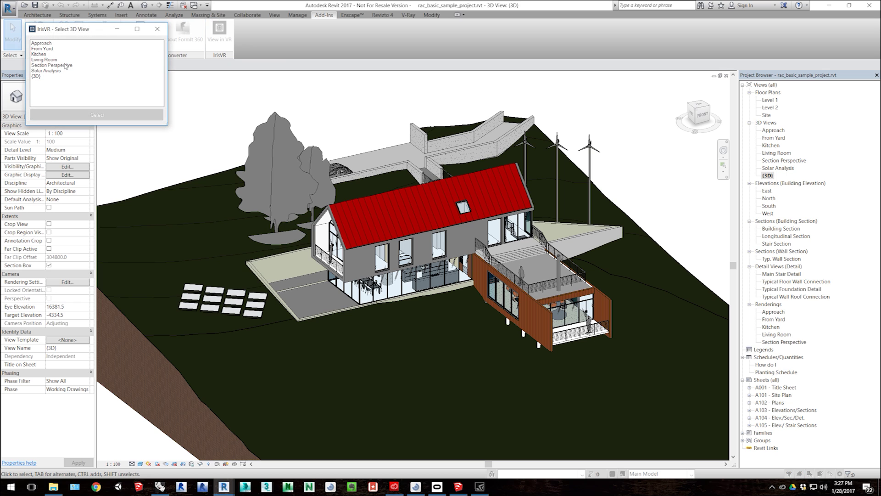
left_click(37, 76)
left_click_drag(76, 36, 185, 80)
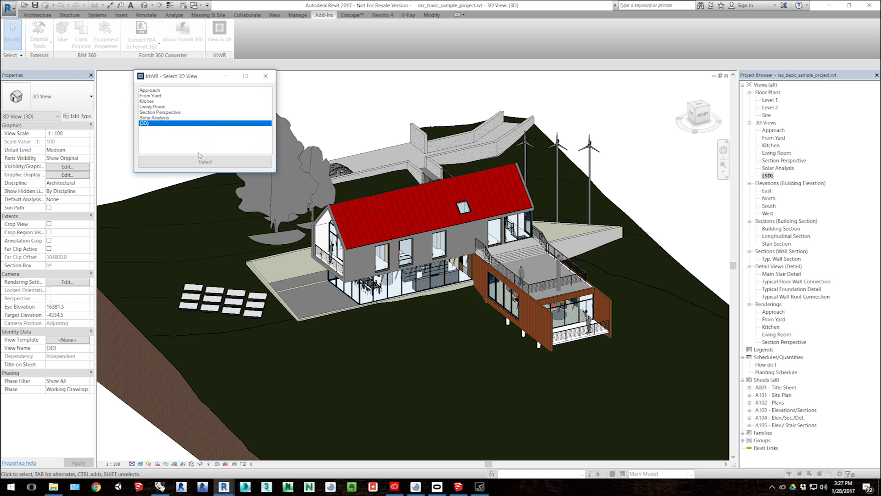
left_click(202, 160)
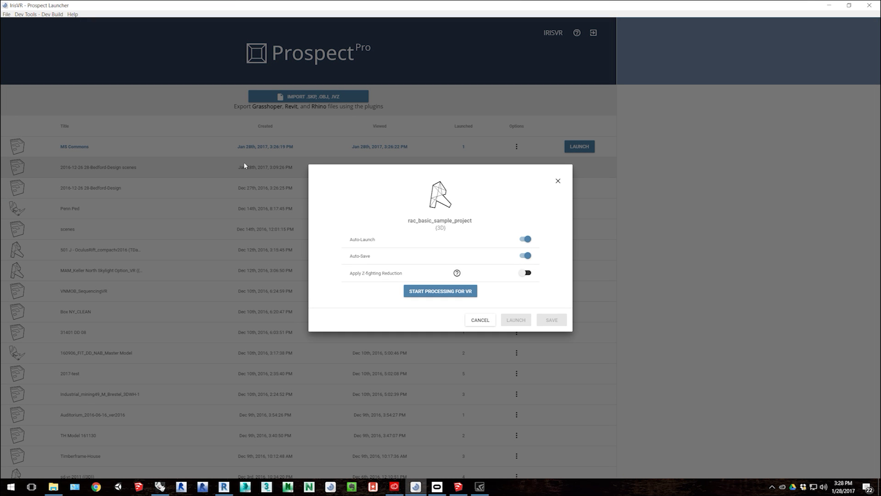
- Start VR processing of the rac_basic_sample_project {3D} view
left_click(440, 292)
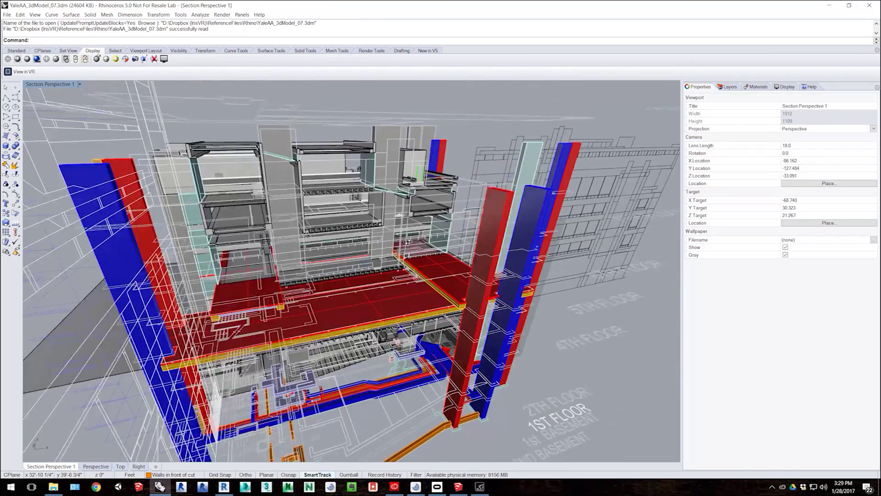
- Send YaleAA_3dModel_07 to VR with the IrisVR toolbar's View in VR button
left_click(19, 73)
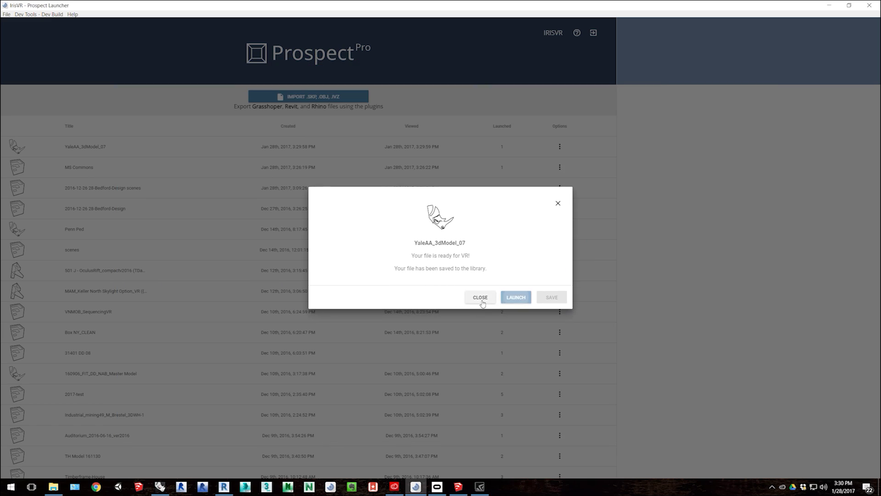
- Close the ready-for-VR notice and select the new YaleAA_3dModel_07 library entry
left_click(481, 298)
left_click(191, 147)
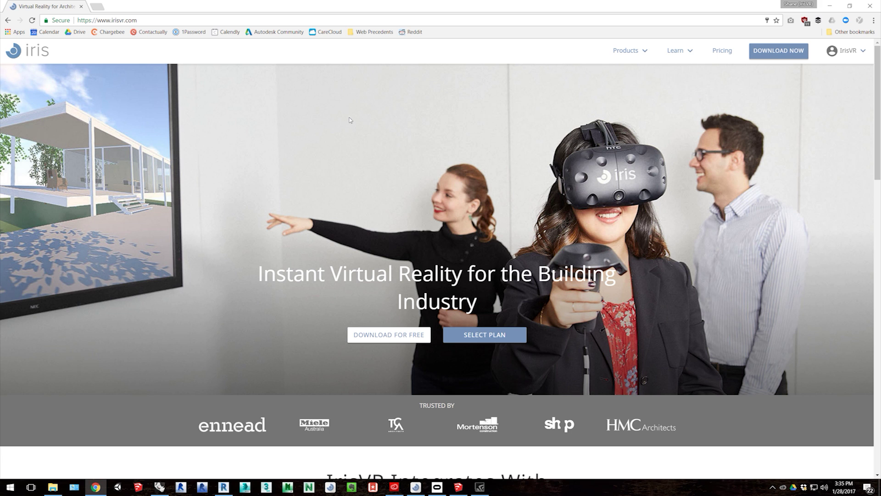
- Go to the Scope Library from the account menu and scroll to a V-Ray Library panorama
left_click(854, 56)
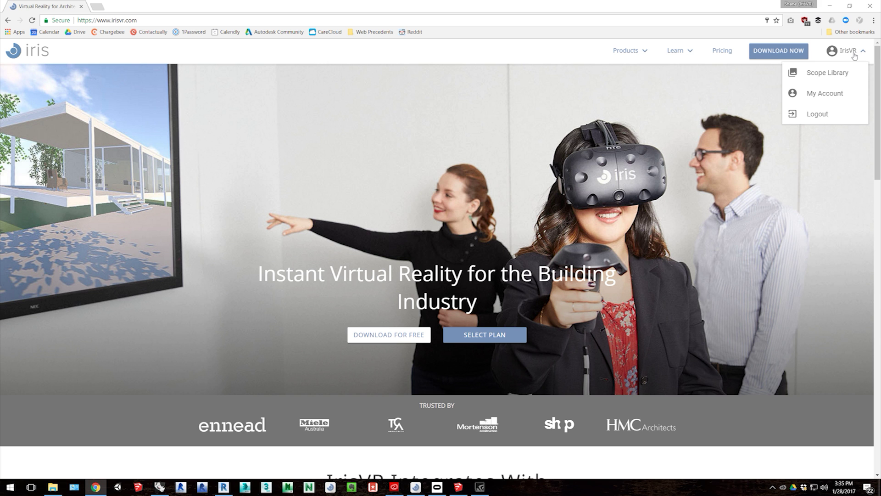
left_click(833, 77)
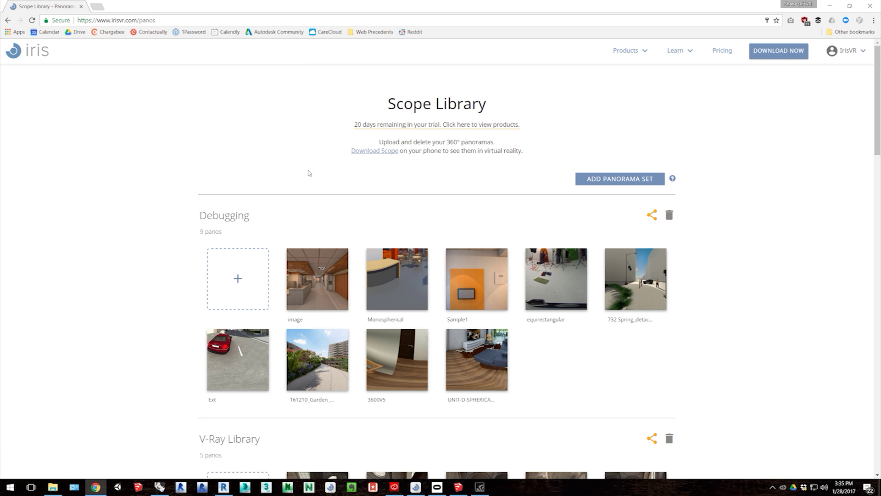
scroll(309, 173, "down", 6)
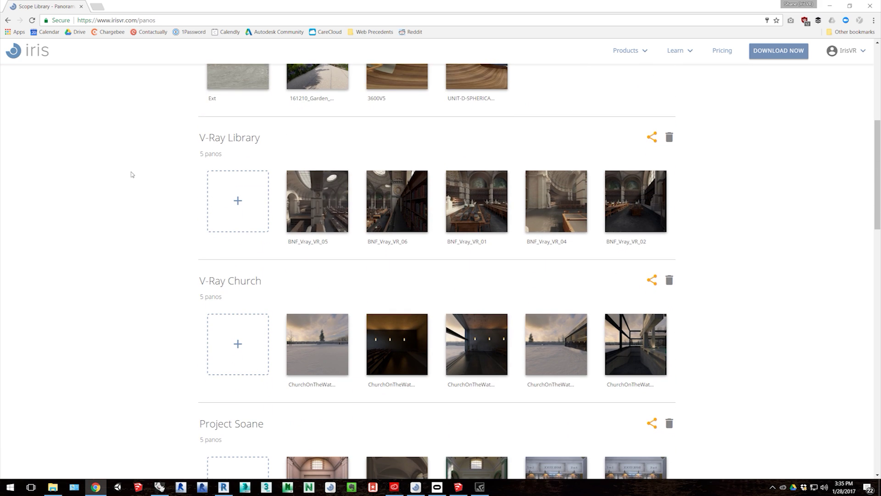
scroll(150, 219, "down", 1)
mouse_move(610, 134)
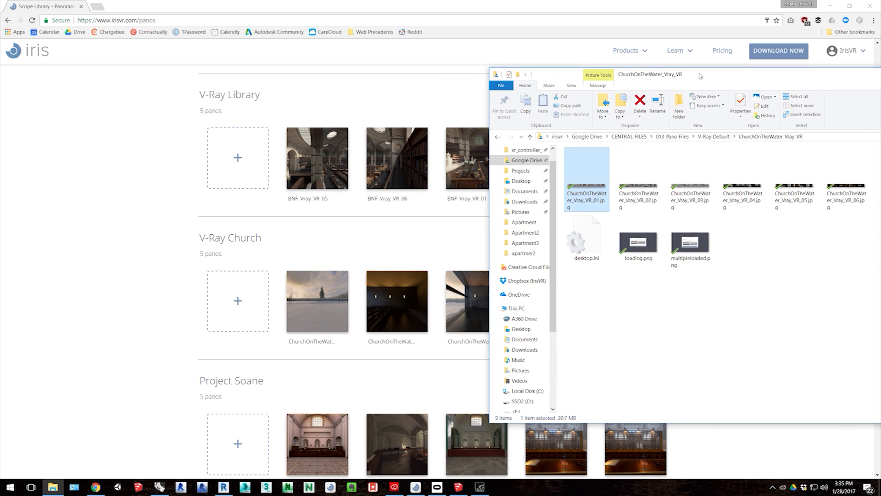
- Upload the first ChurchOnTheWater JPG into the V-Ray Church set and make the set public
left_click_drag(700, 76, 707, 76)
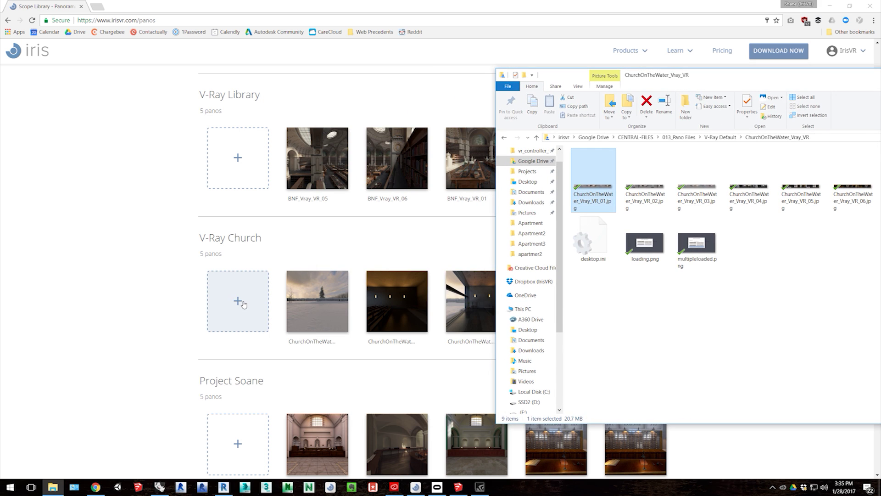
left_click(244, 304)
key("alt+Tab")
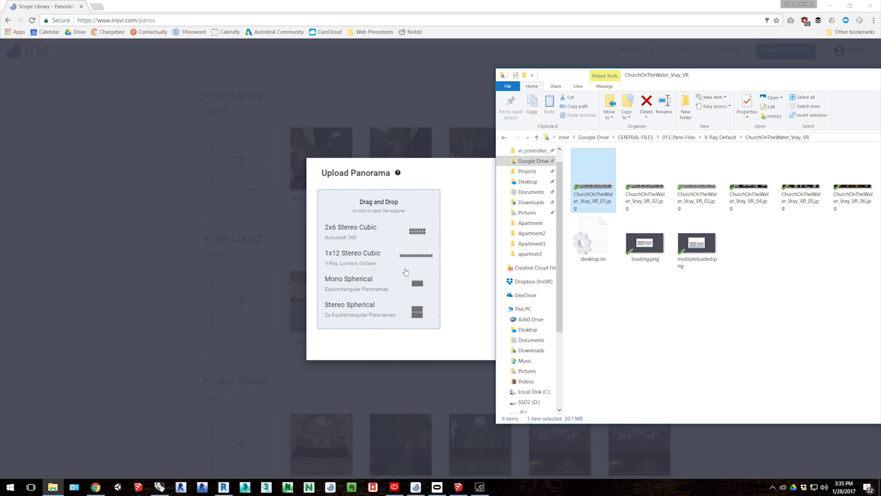
left_click_drag(475, 193, 404, 230)
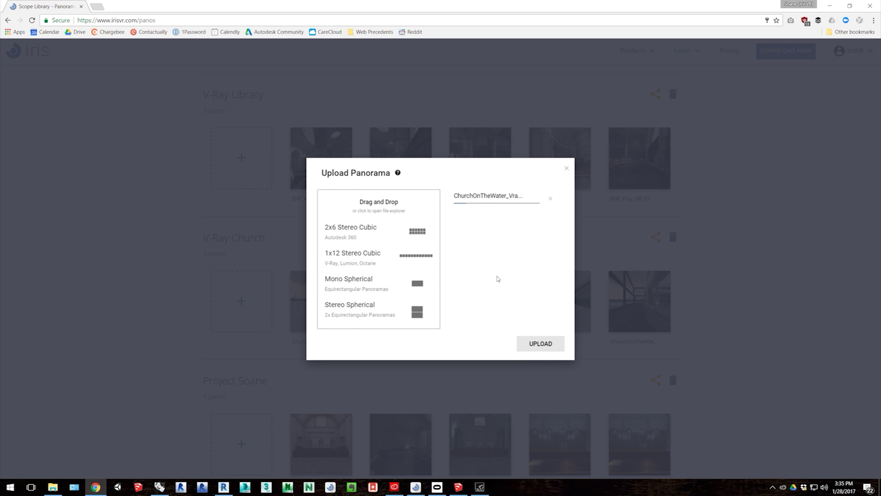
left_click(540, 343)
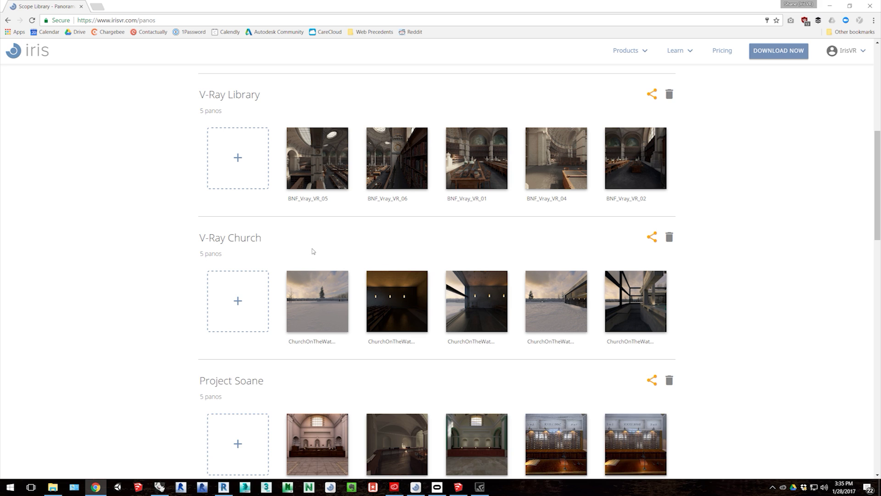
scroll(653, 194, "down", 1)
left_click(652, 195)
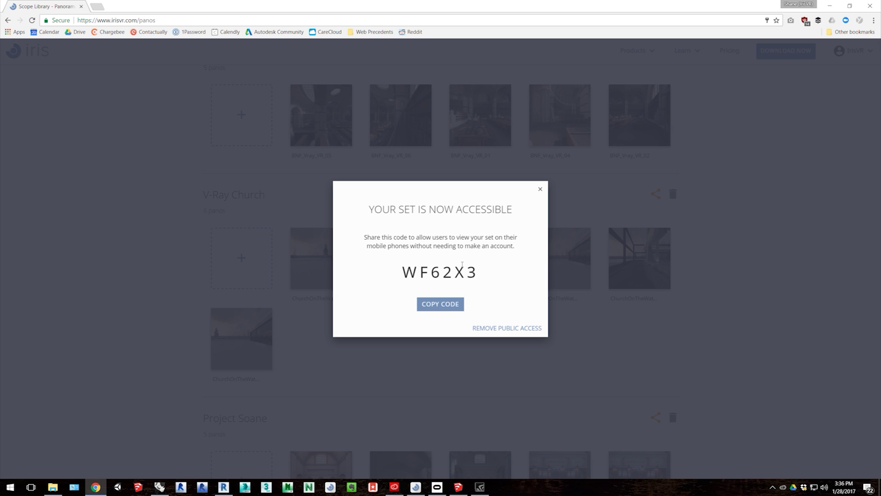
- Copy the V-Ray Church access code and close the share dialog
left_click(449, 309)
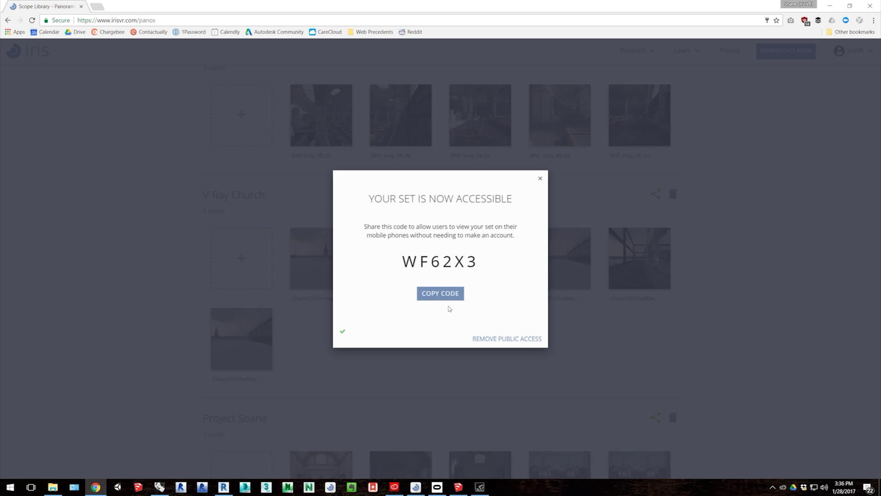
left_click(540, 180)
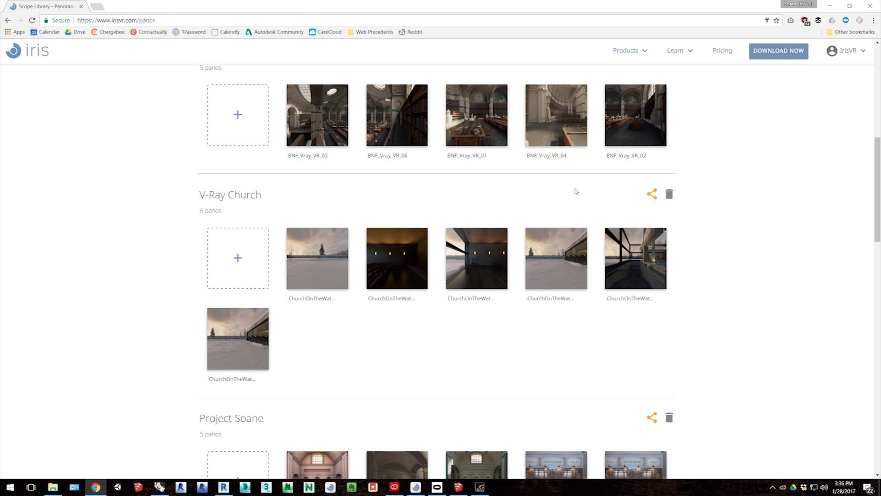